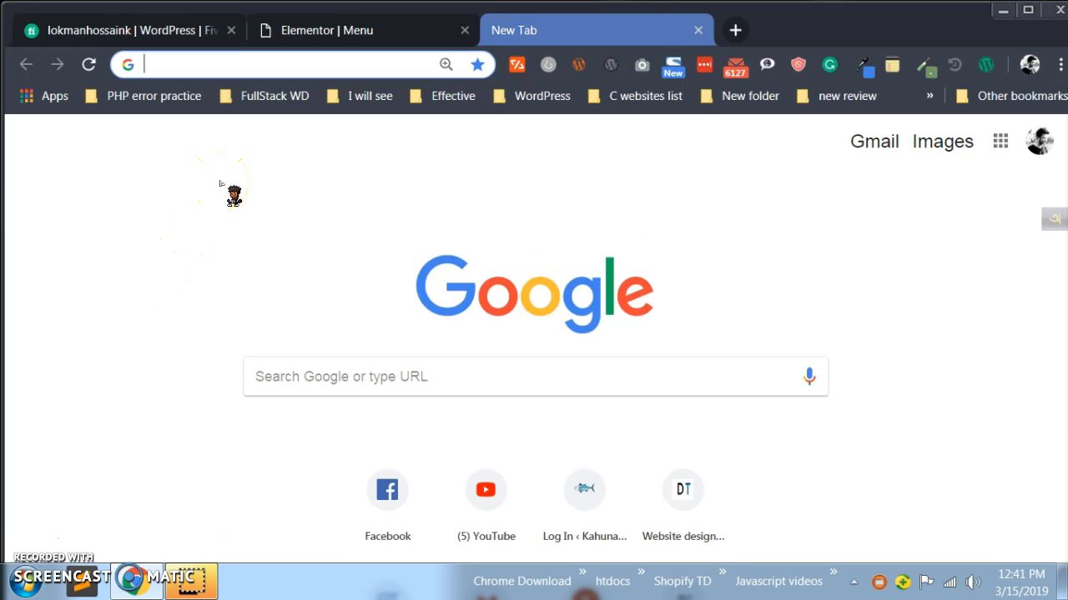
Log in to the WordPress admin at kahunapokebar.com/wp-admin with the saved credentials and close the old Elementor Menu tab.
text(kahunapokebar.com)
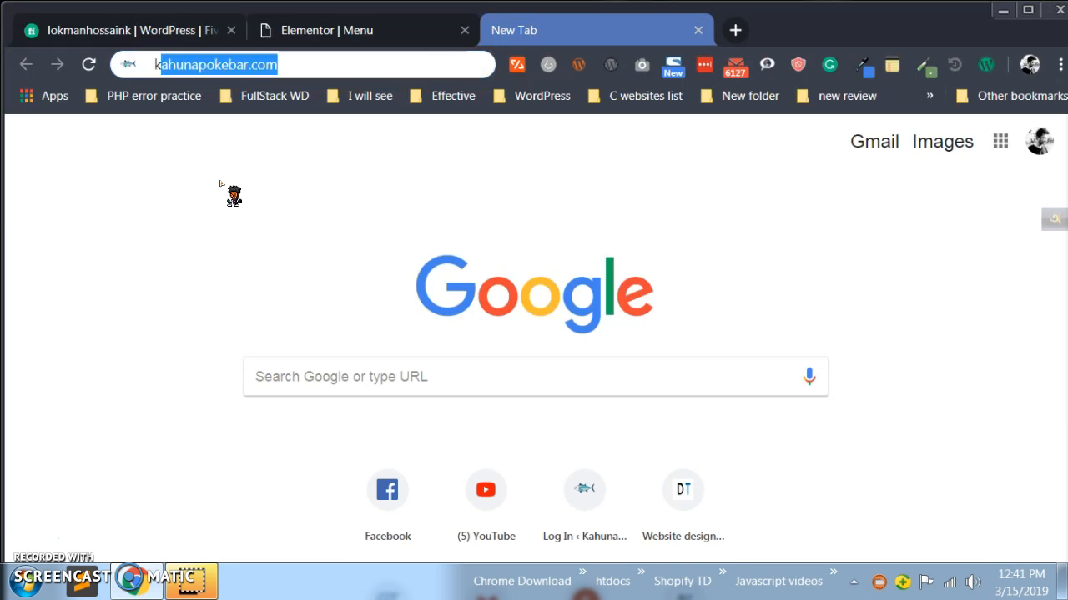
text(/w)
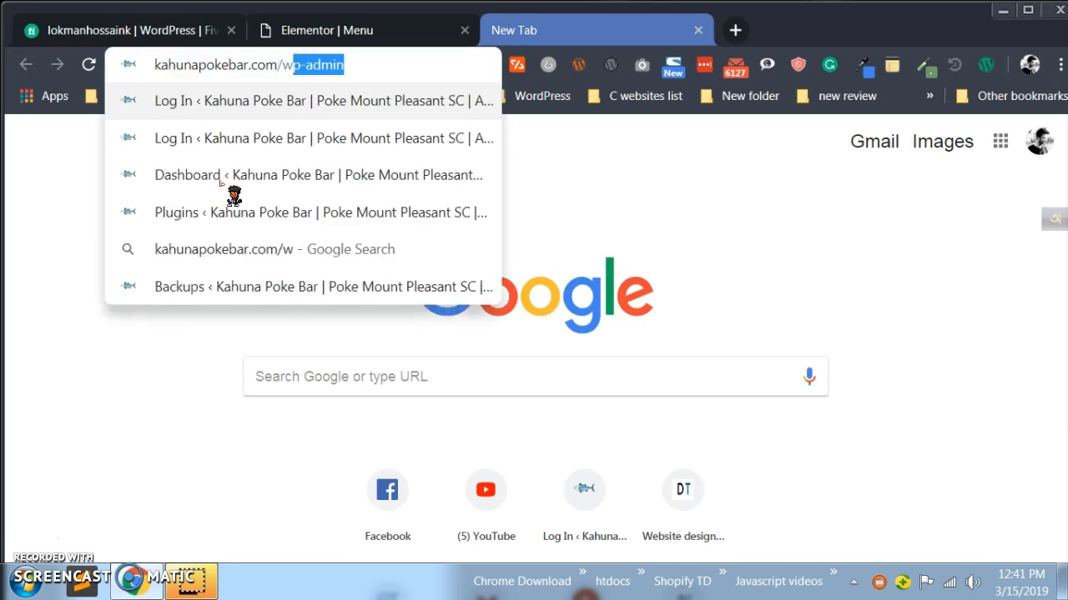
key(Return)
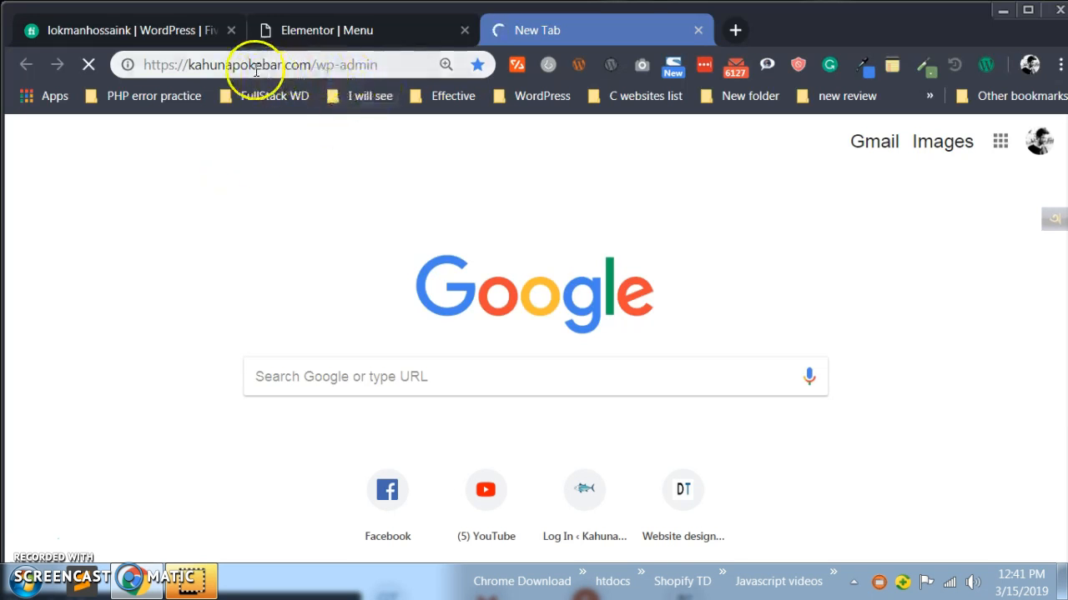
drag(396, 65, 7, 117)
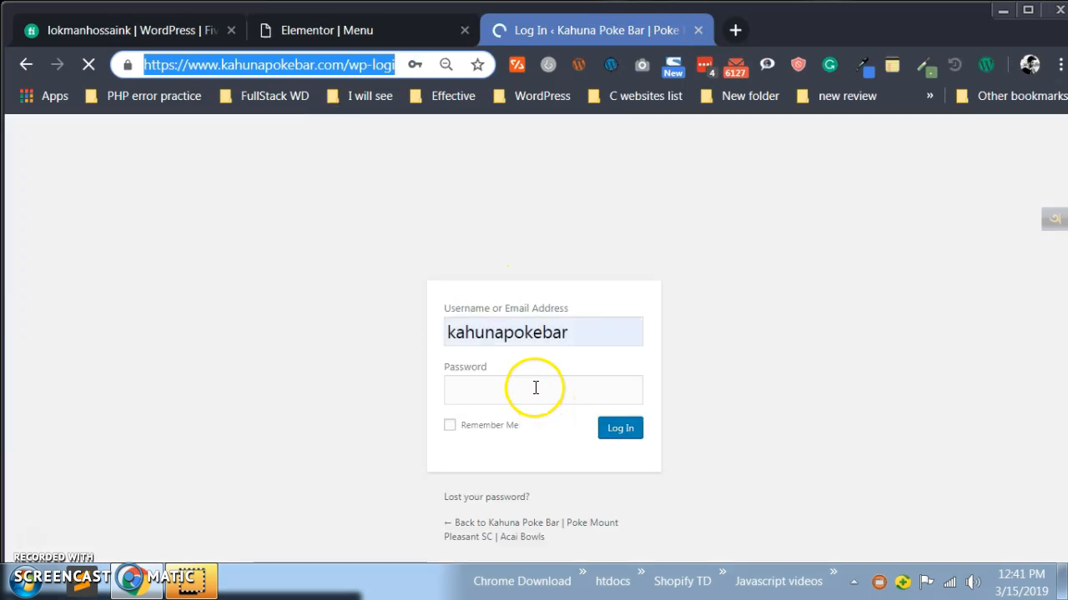
click(618, 430)
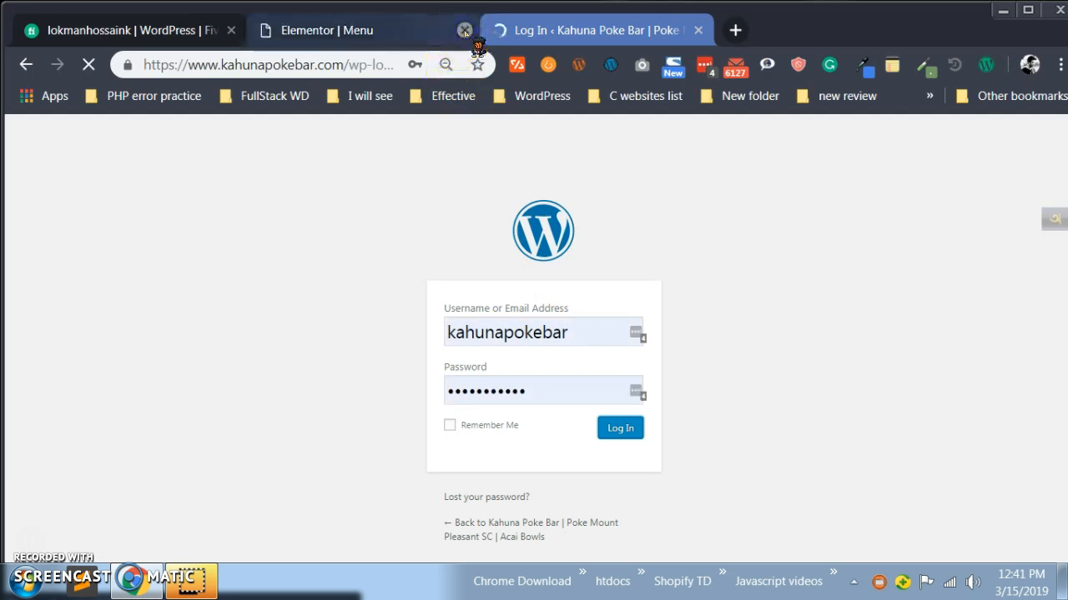
click(464, 31)
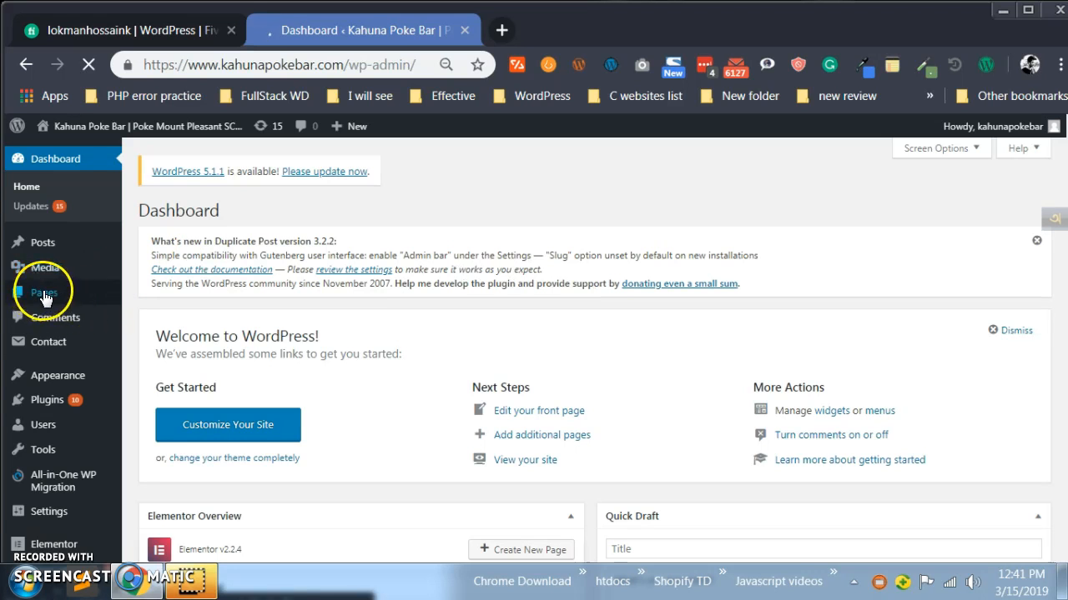
Go to the list of all pages and open the Menu page for editing with Elementor.
mouse_move(46, 293)
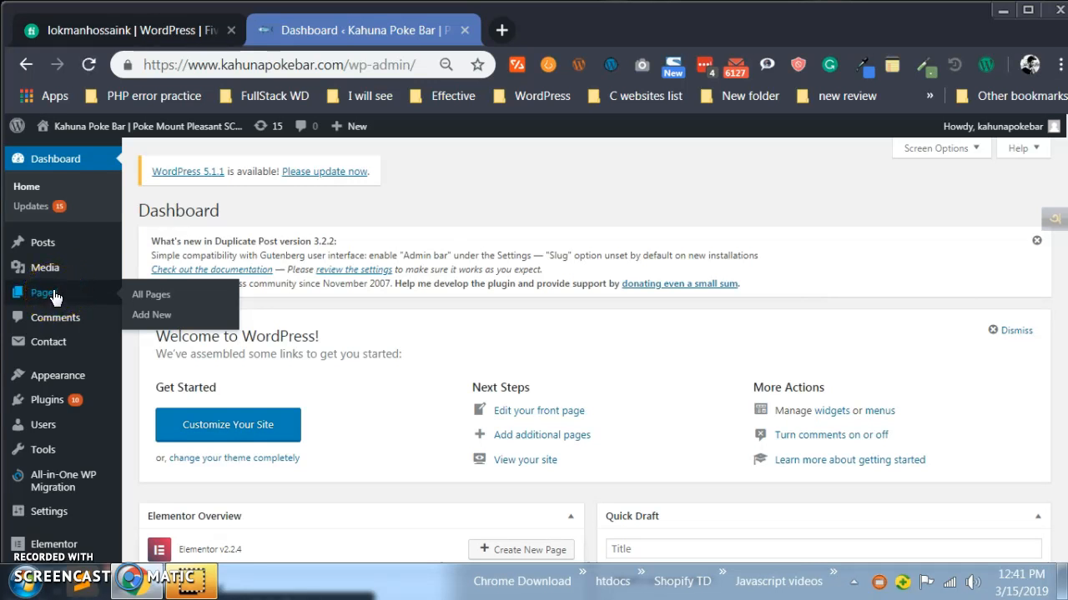
click(149, 297)
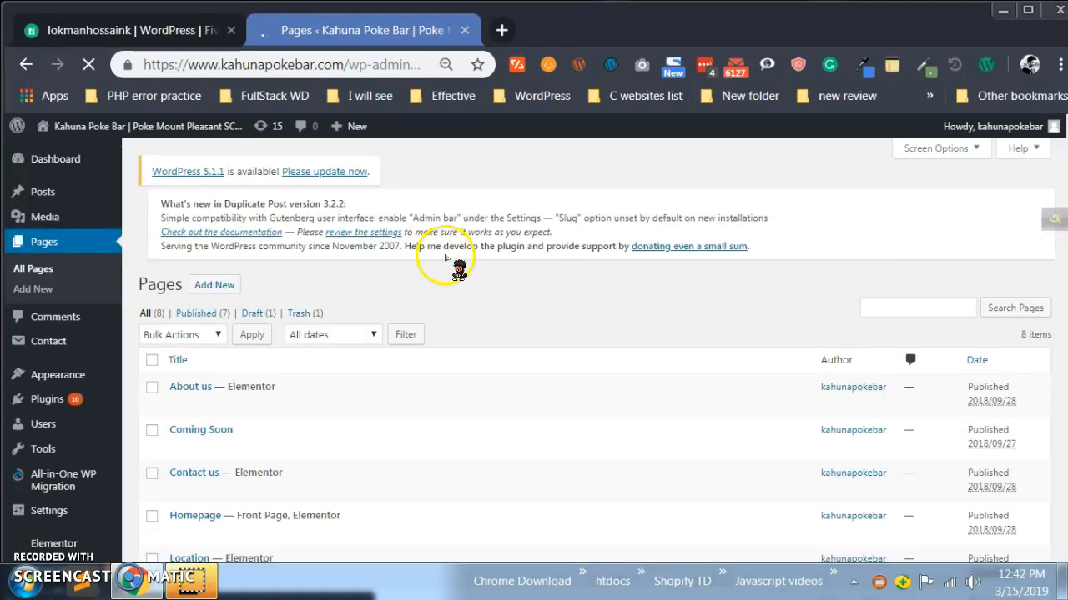
scroll(415, 282, down, 3)
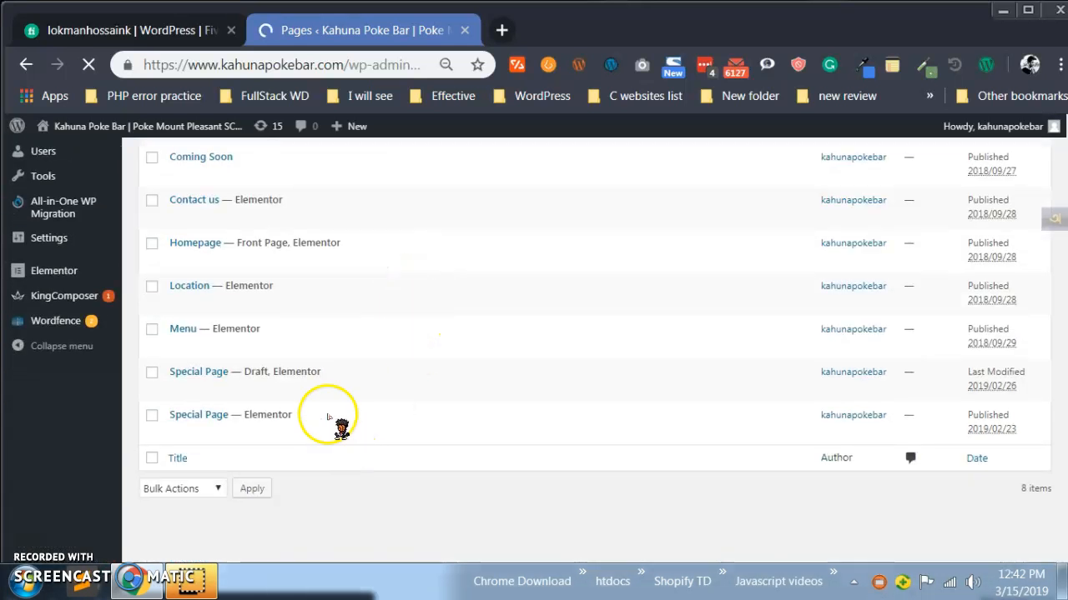
scroll(306, 455, up, 4)
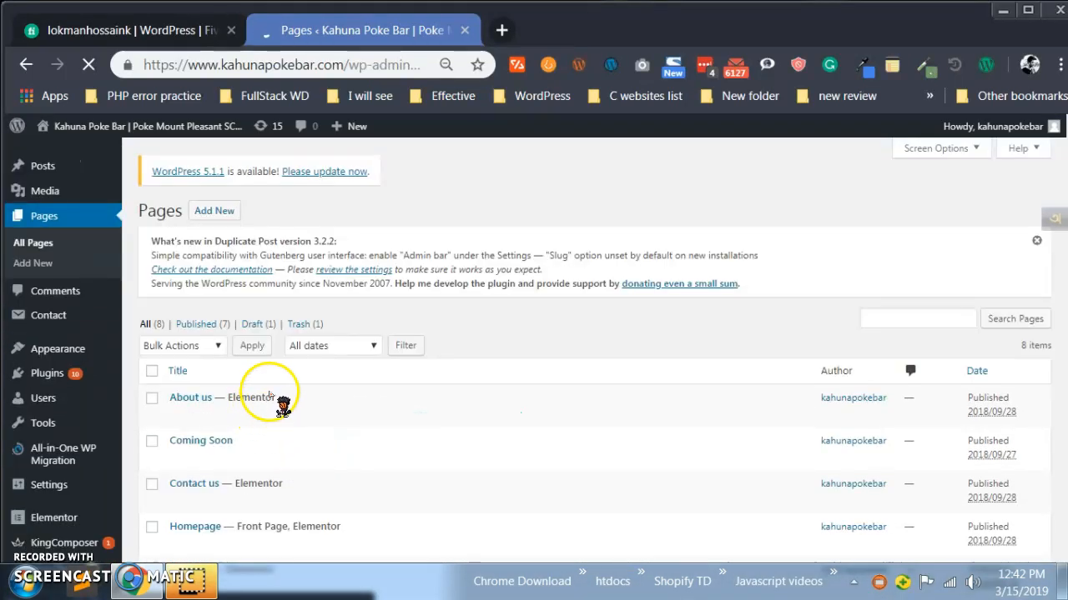
scroll(315, 310, down, 3)
scroll(334, 315, down, 2)
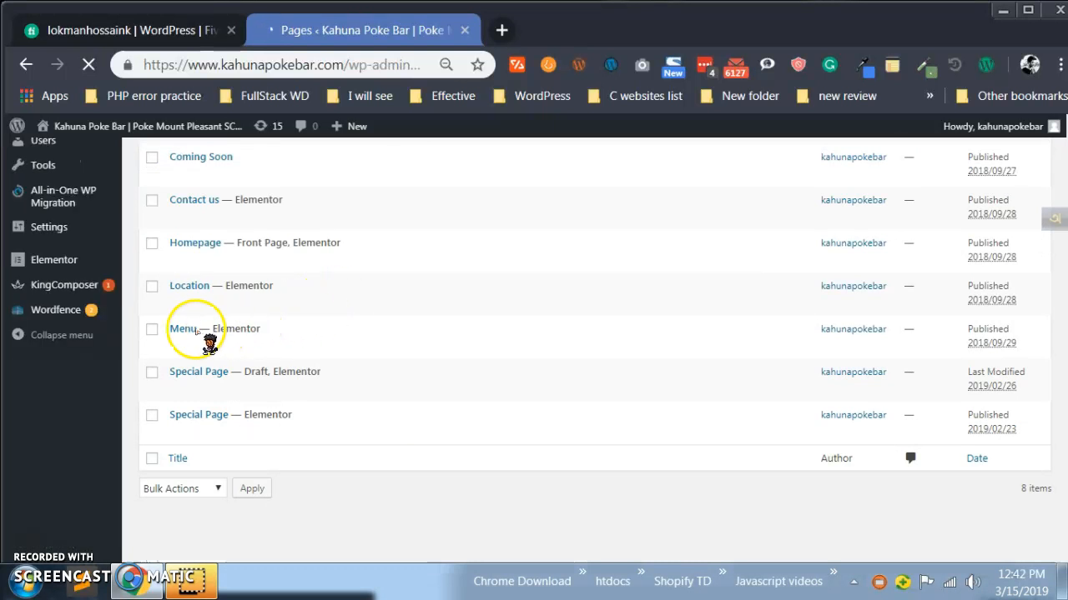
mouse_move(210, 333)
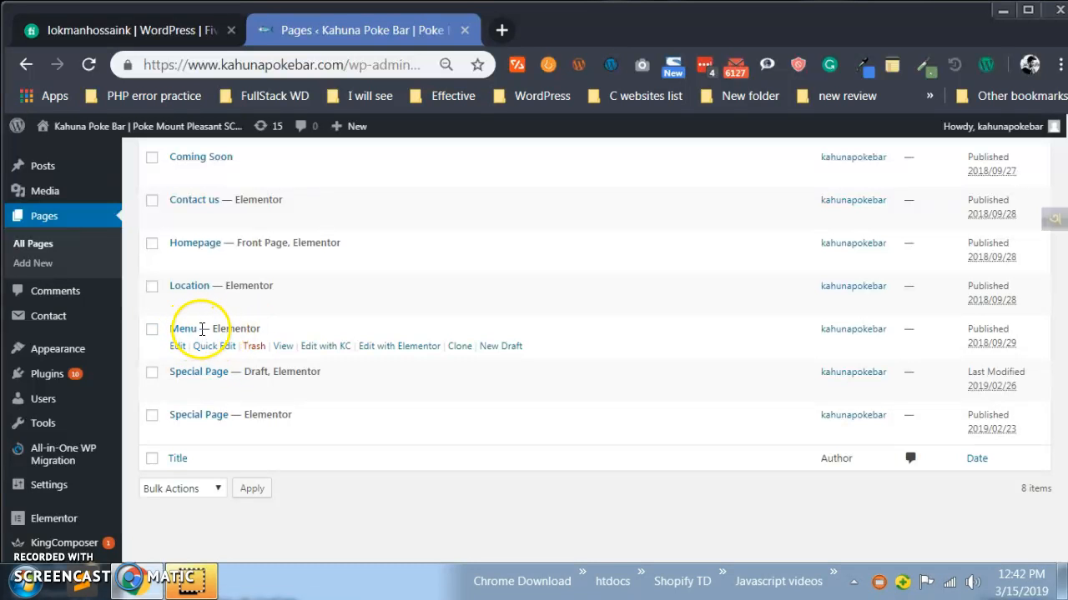
click(400, 350)
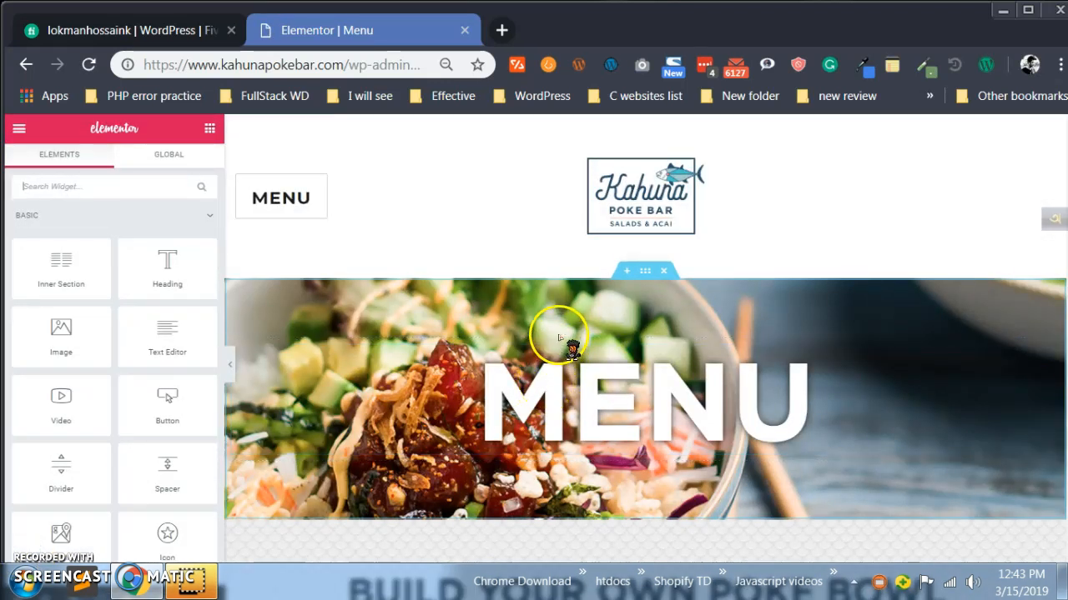
Open the ingredient text below the Base heading in the Build Your Own Poke Bowl section for editing.
scroll(561, 337, down, 6)
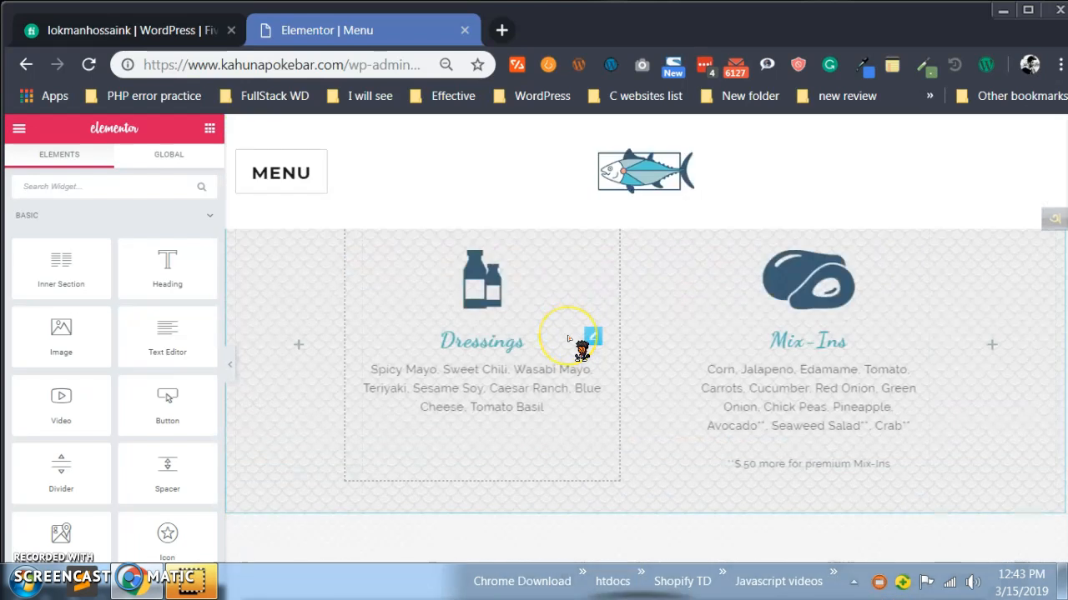
scroll(569, 371, up, 4)
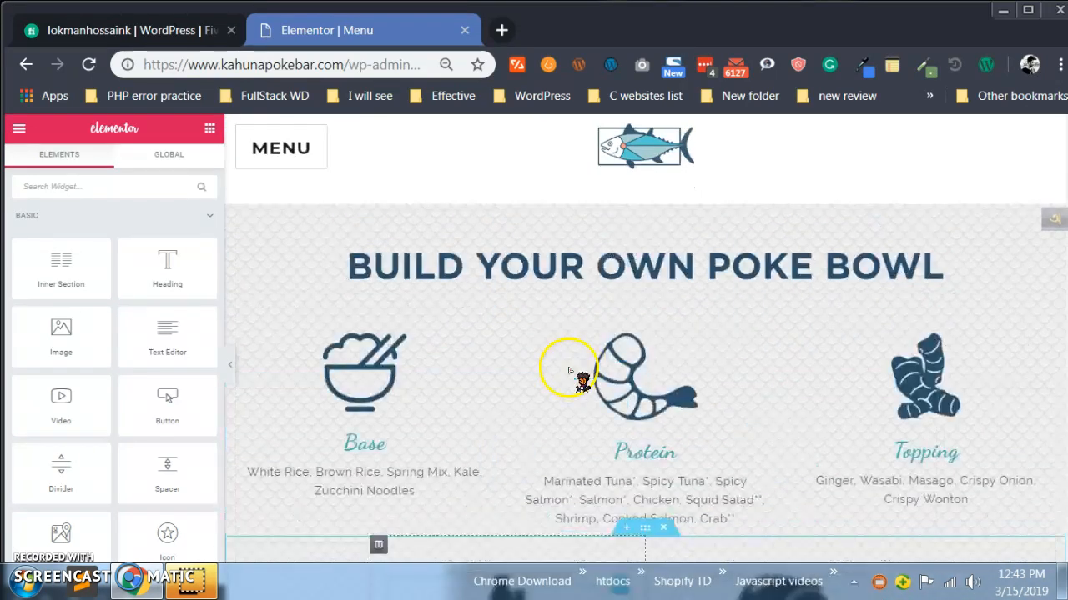
scroll(570, 367, down, 4)
scroll(568, 365, up, 5)
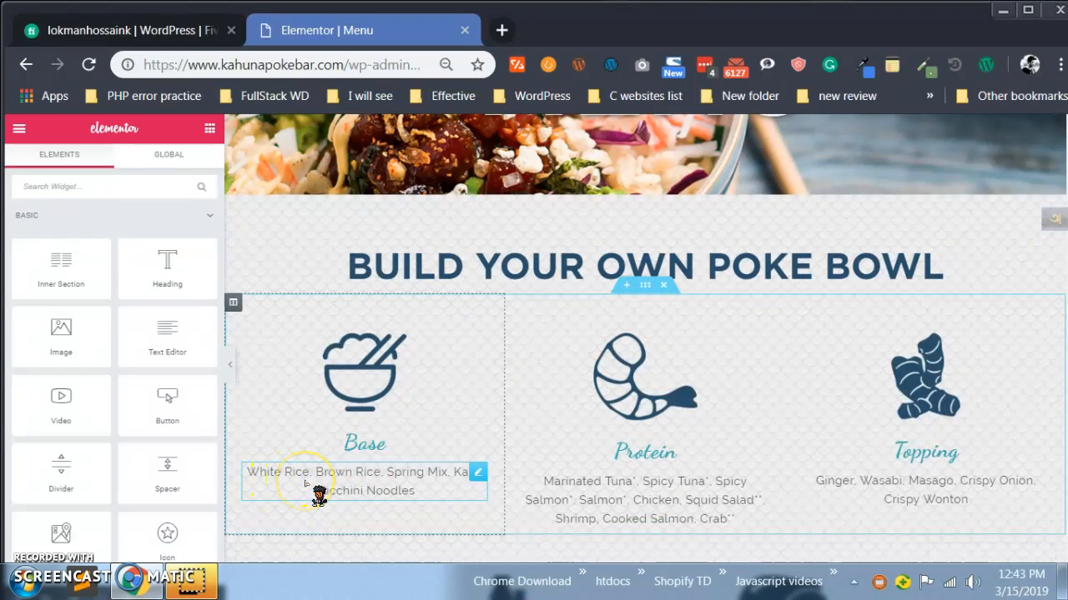
click(347, 472)
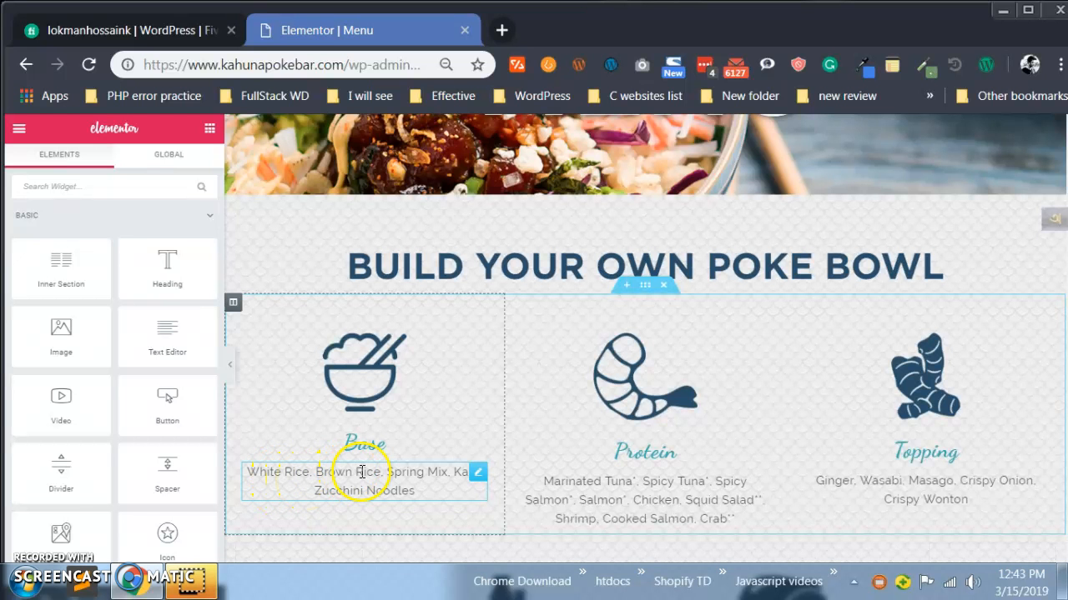
click(371, 472)
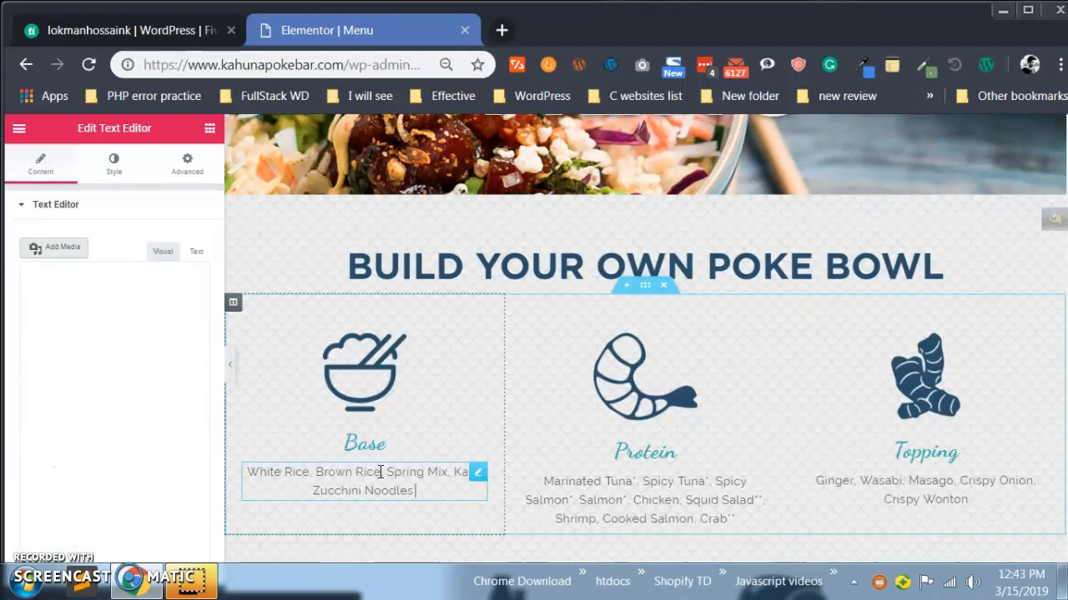
Try out inline typing after "Zucchini Noodles" in the Base ingredients with "slsllsa", "so" and "rice", erasing each entry.
text(slsll)
key(BackSpace)
key(BackSpace)
key(BackSpace)
key(BackSpace)
key(BackSpace)
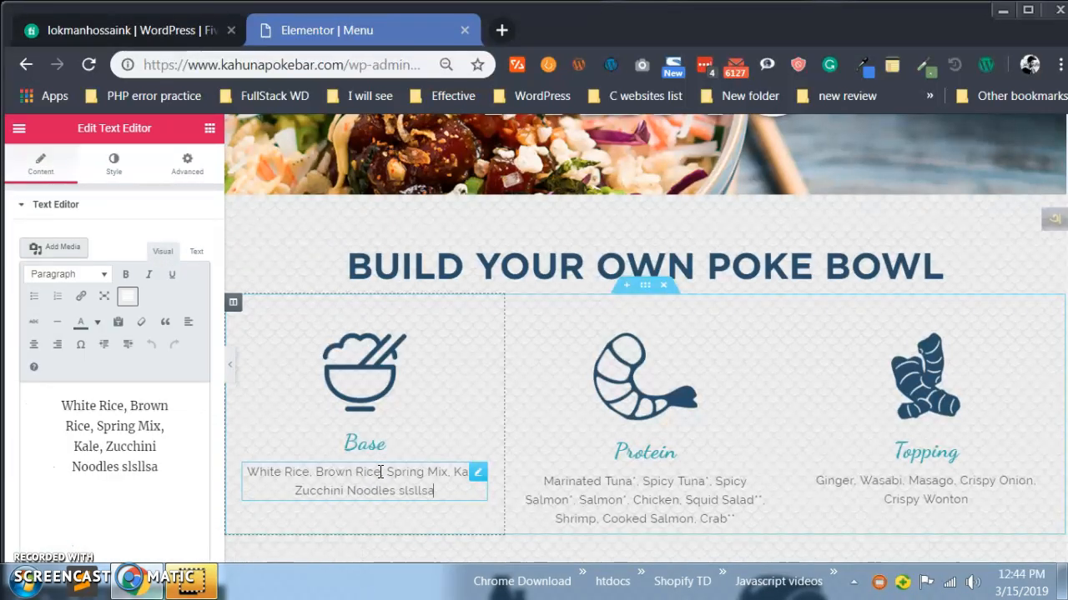
text(sos)
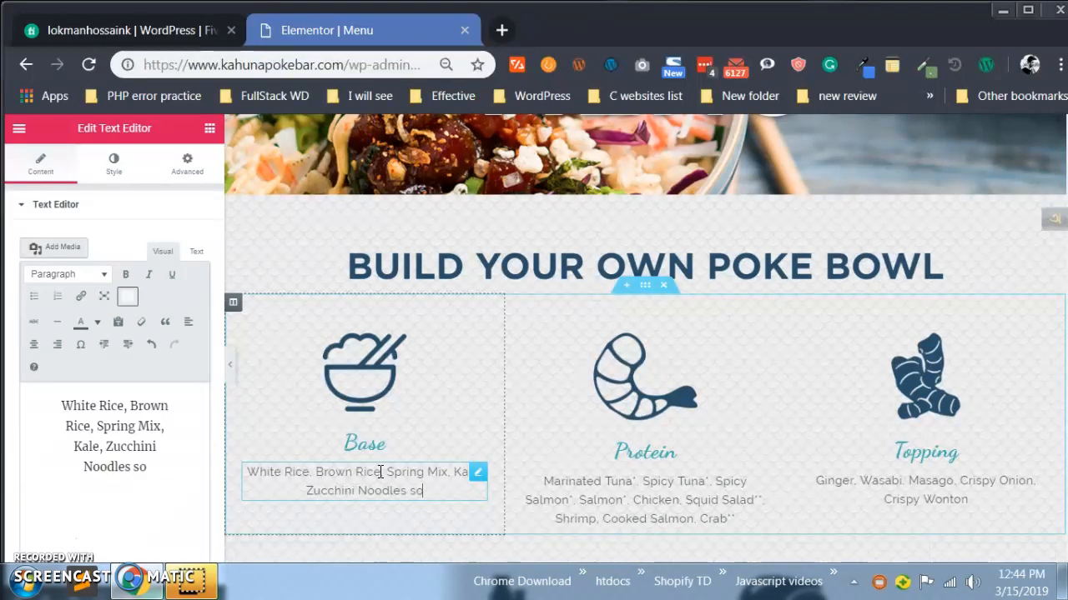
key(BackSpace)
key(BackSpace)
key(BackSpace)
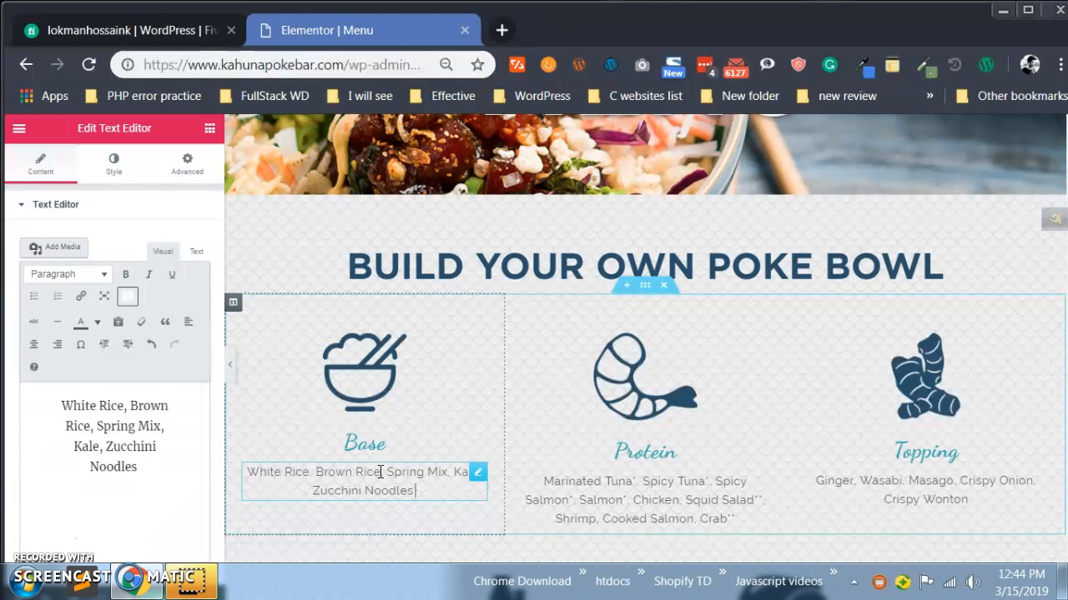
text(rice)
key(BackSpace)
key(BackSpace)
key(BackSpace)
key(BackSpace)
Append "very very testy" after "Zucchini Noodles" in the Base ingredients using the widget's text editor.
click(151, 468)
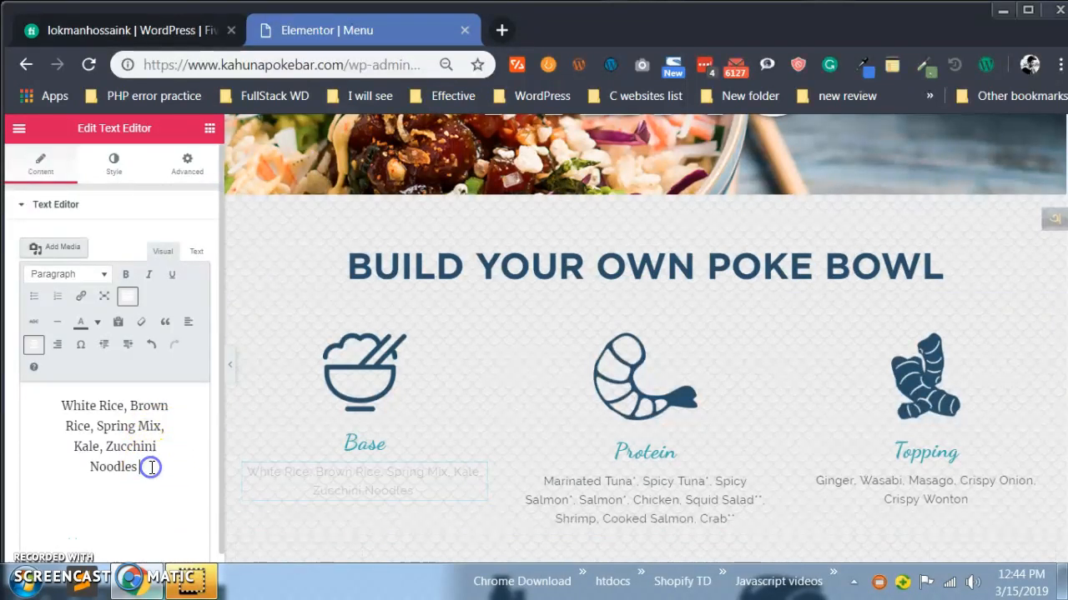
click(150, 468)
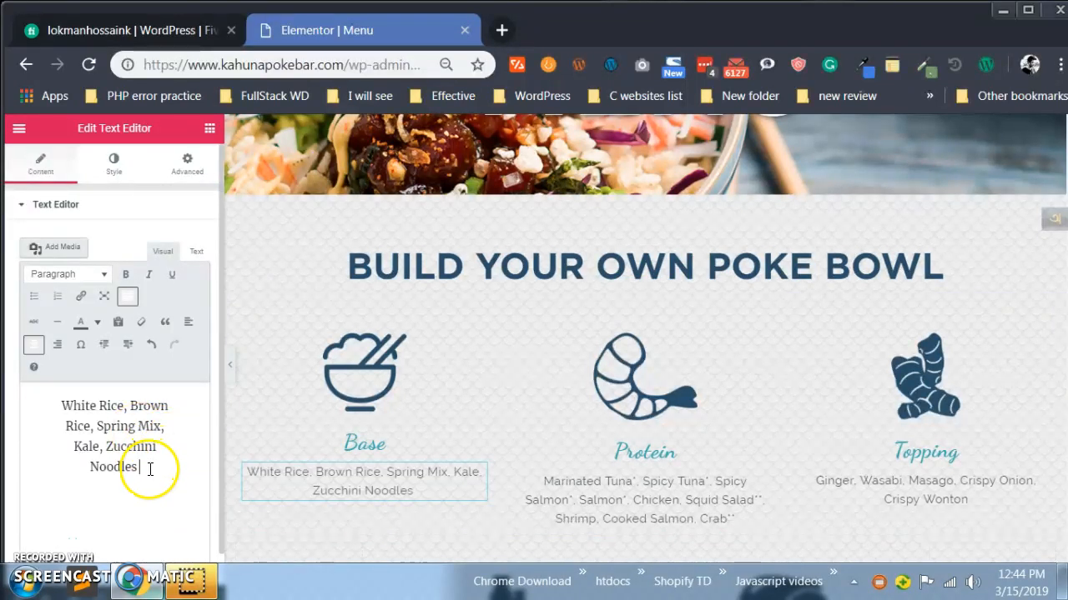
key(BackSpace)
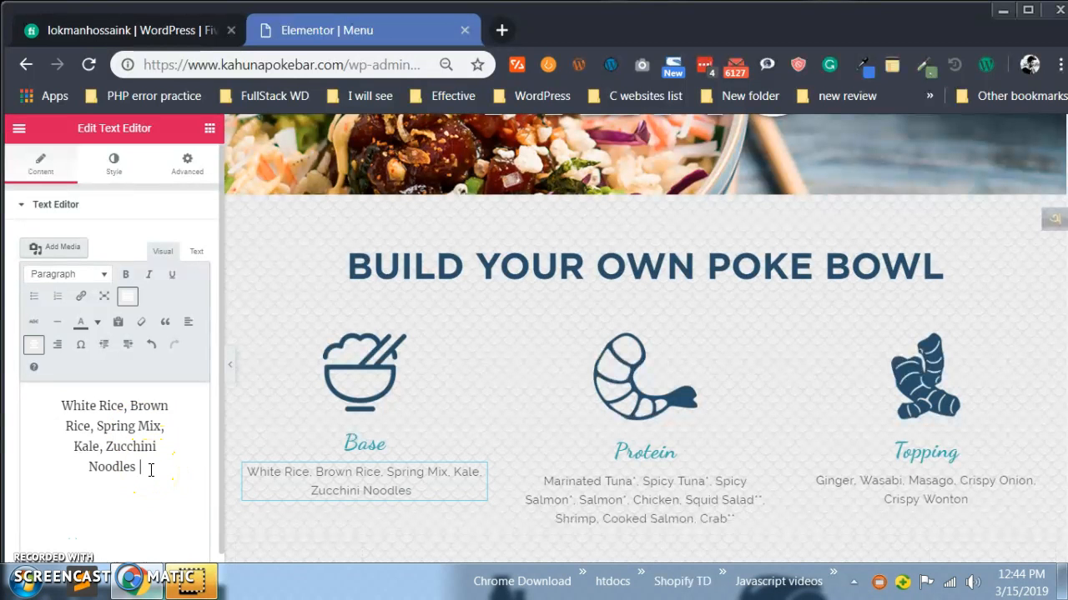
text(v)
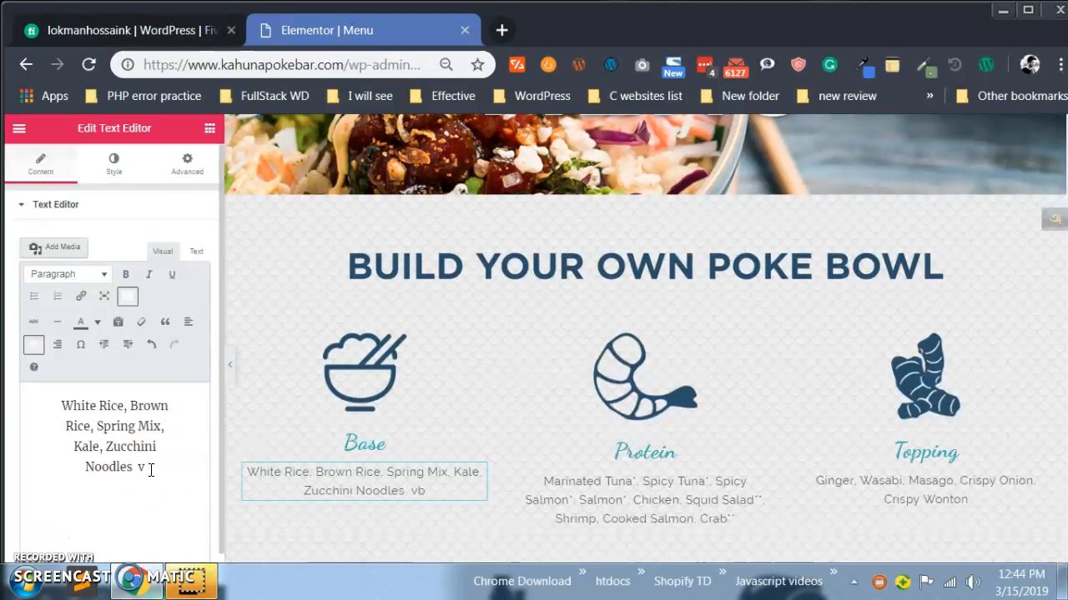
text(ery very )
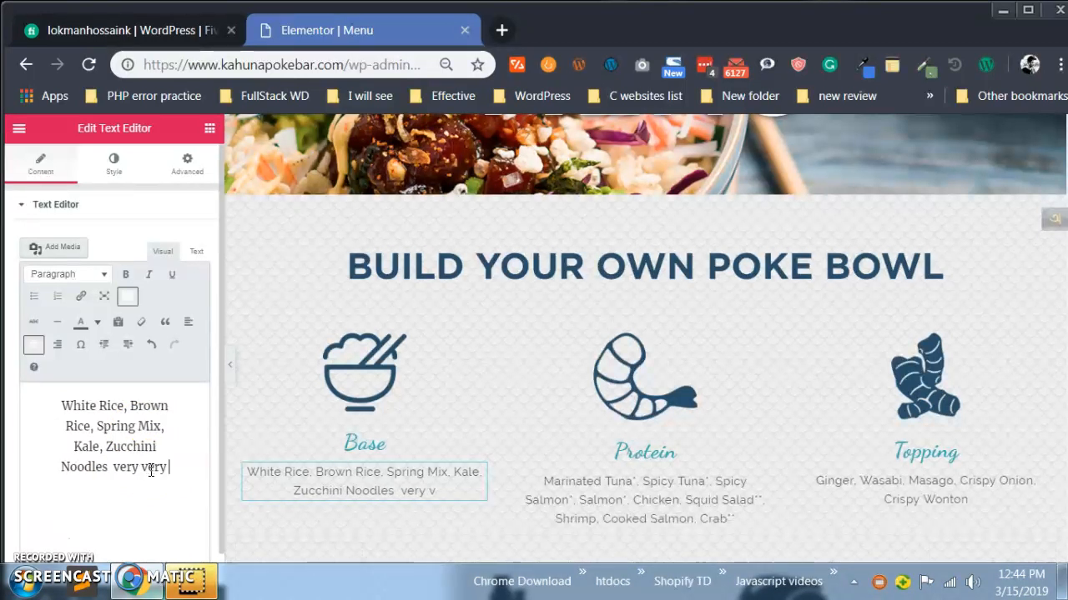
text(testy)
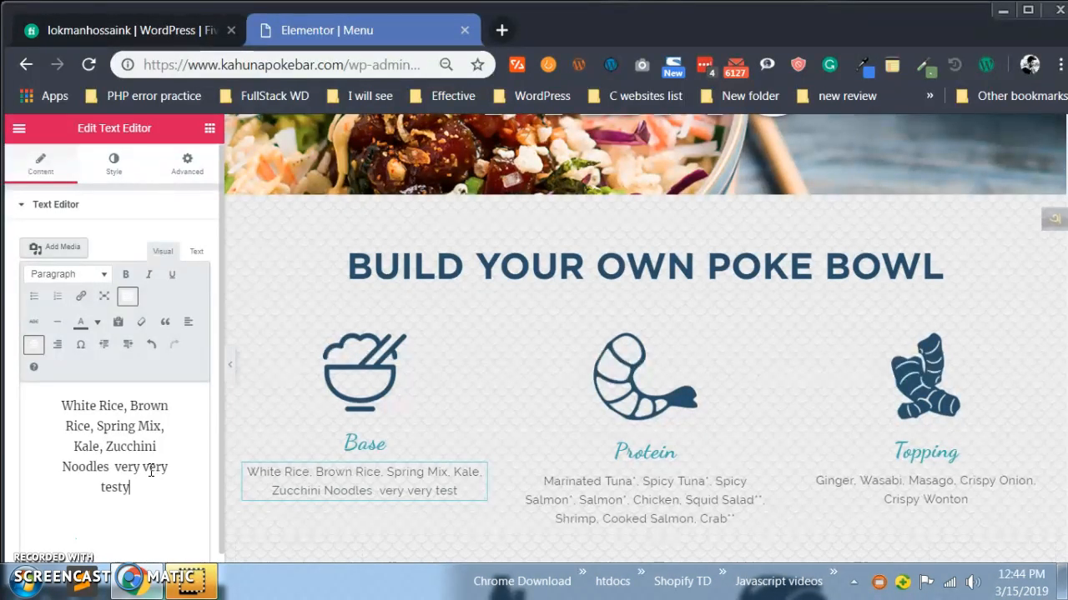
Delete the end of the appended Base text so that only "very v" follows "Zucchini Noodles".
key(BackSpace)
key(BackSpace)
key(BackSpace)
key(BackSpace)
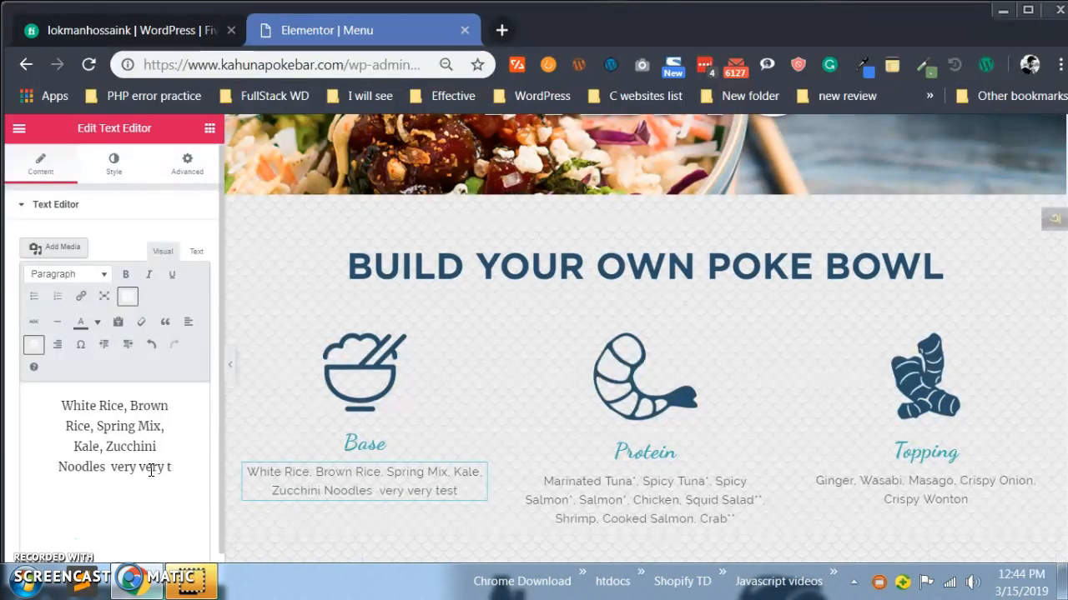
key(BackSpace)
key(BackSpace)
key(BackSpace)
key(BackSpace)
key(BackSpace)
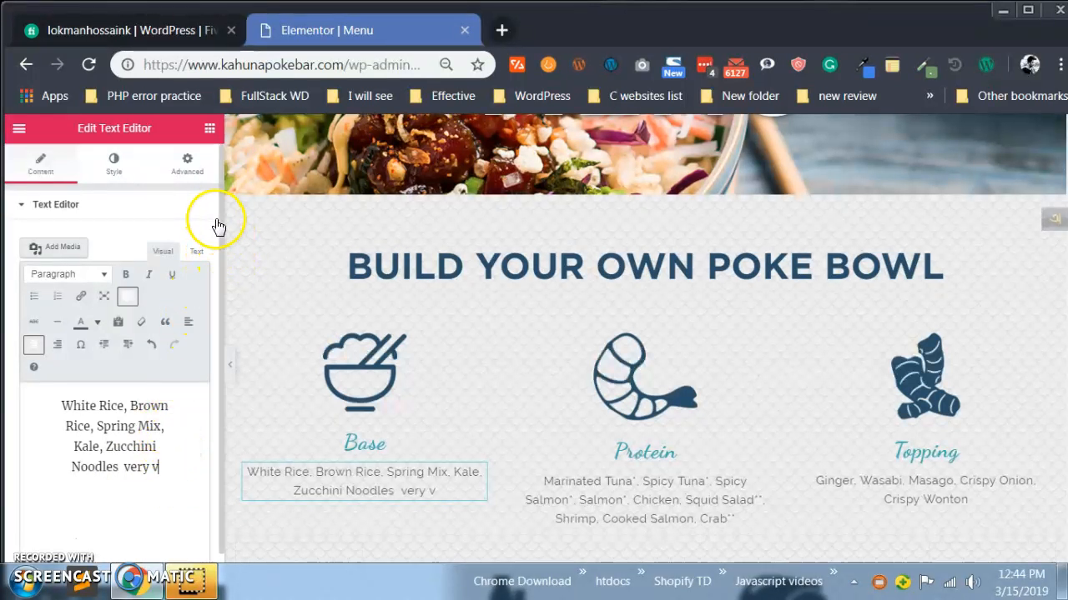
Open the ingredient description below The Bok heading for editing.
scroll(220, 259, down, 1)
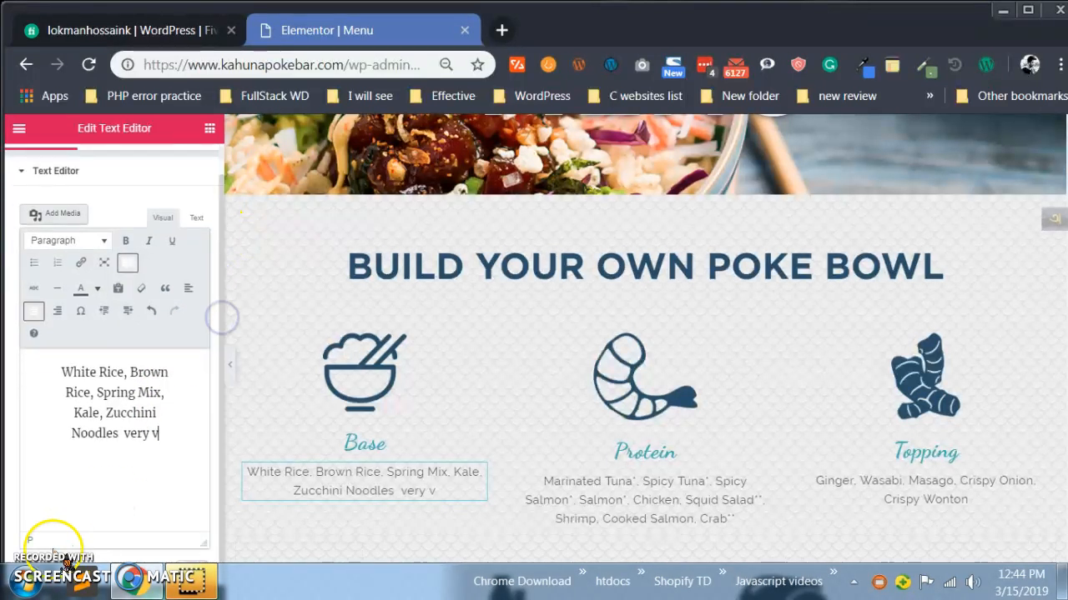
scroll(380, 476, down, 10)
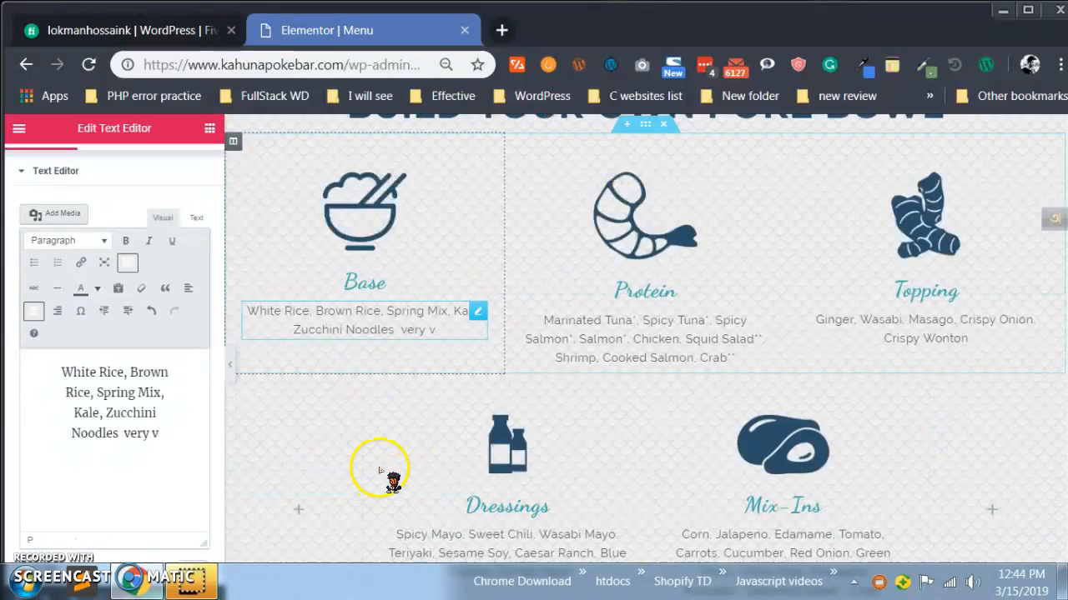
scroll(379, 460, up, 15)
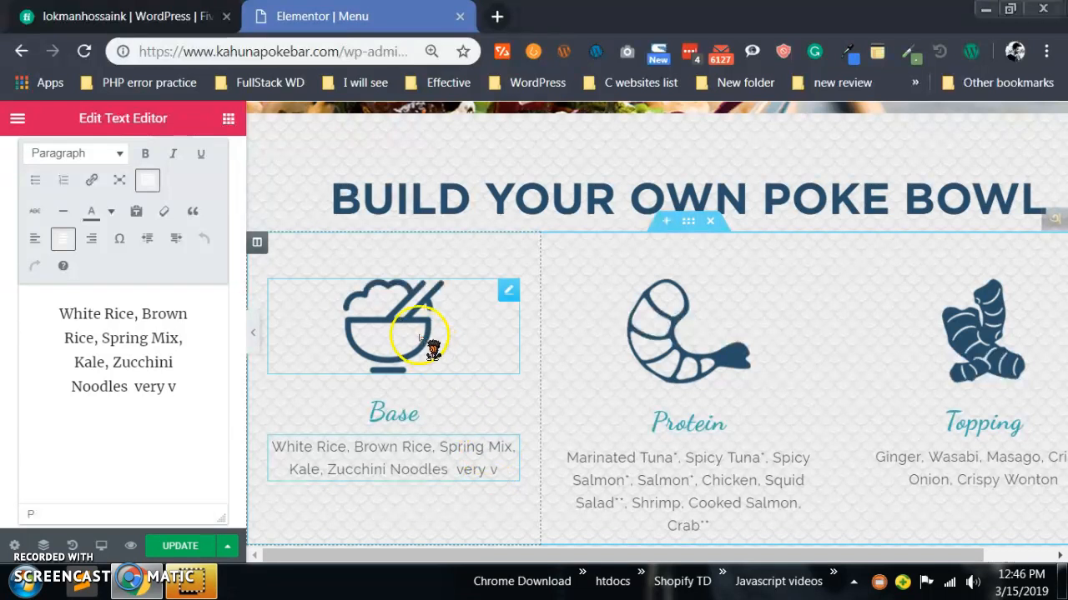
scroll(629, 349, down, 9)
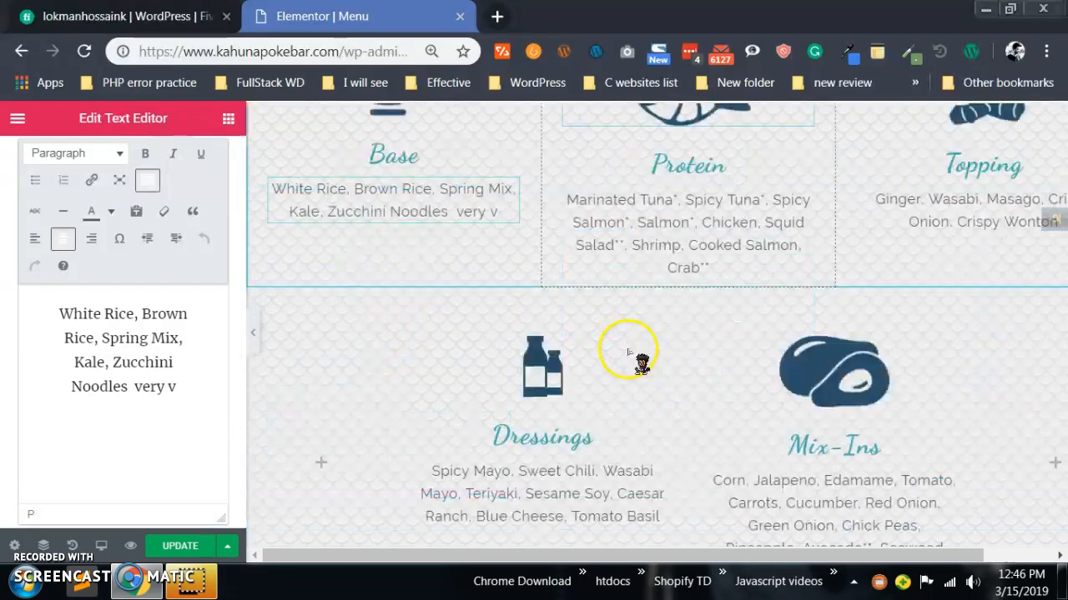
scroll(629, 349, down, 5)
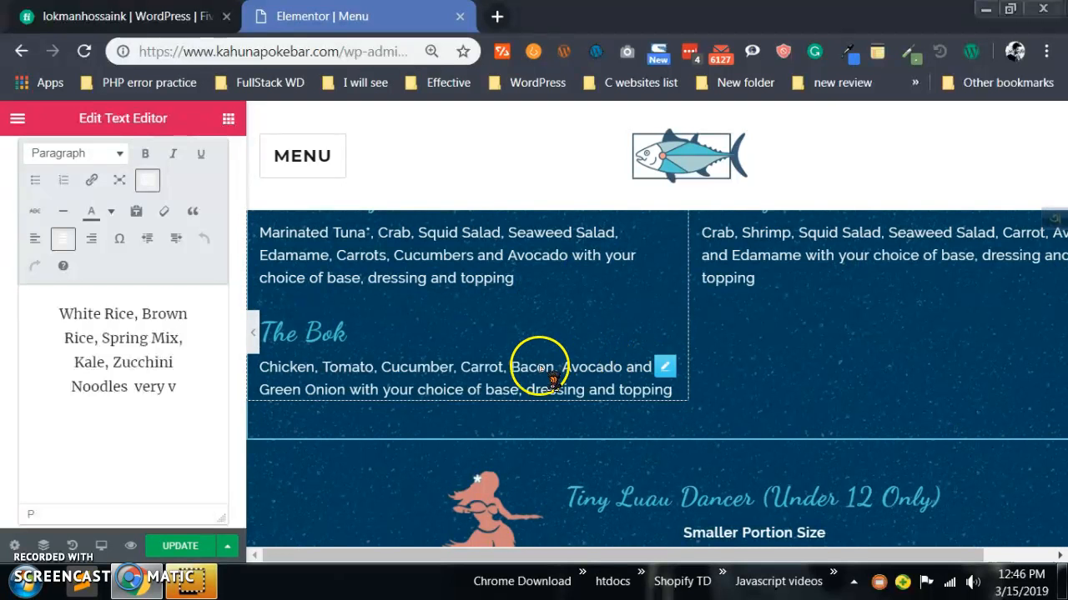
click(353, 382)
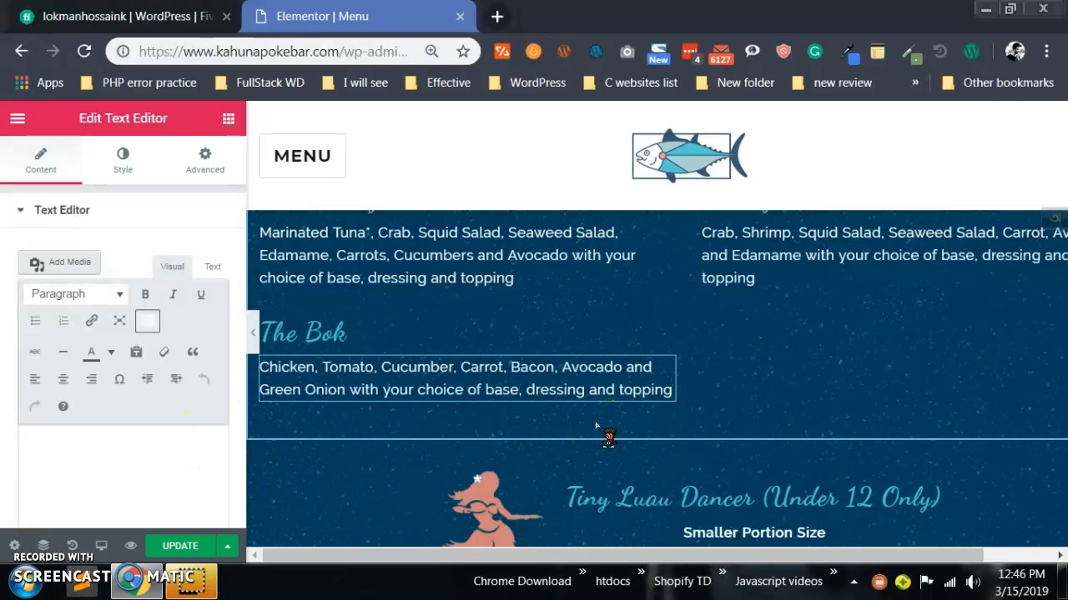
Append "carrot" to the end of the ingredient description below The Bok heading and update the page.
click(596, 426)
text(carrot)
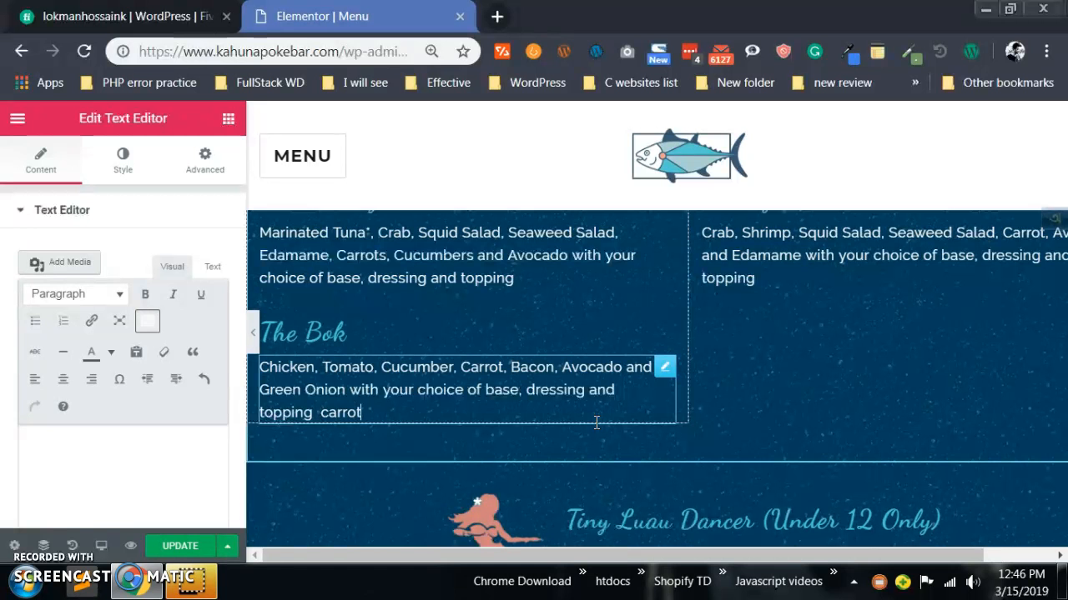
click(182, 547)
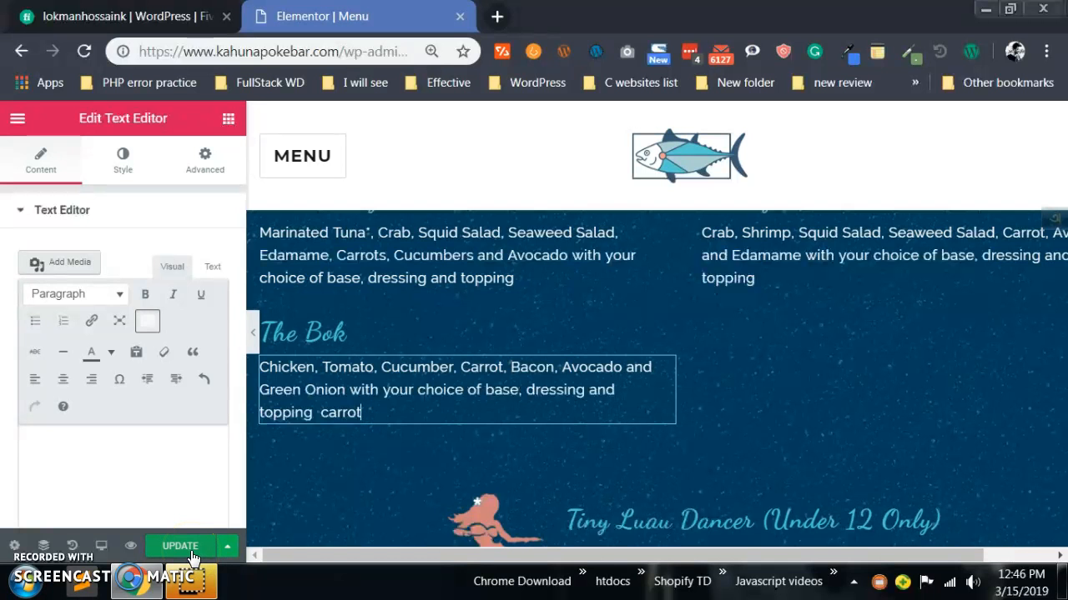
click(192, 552)
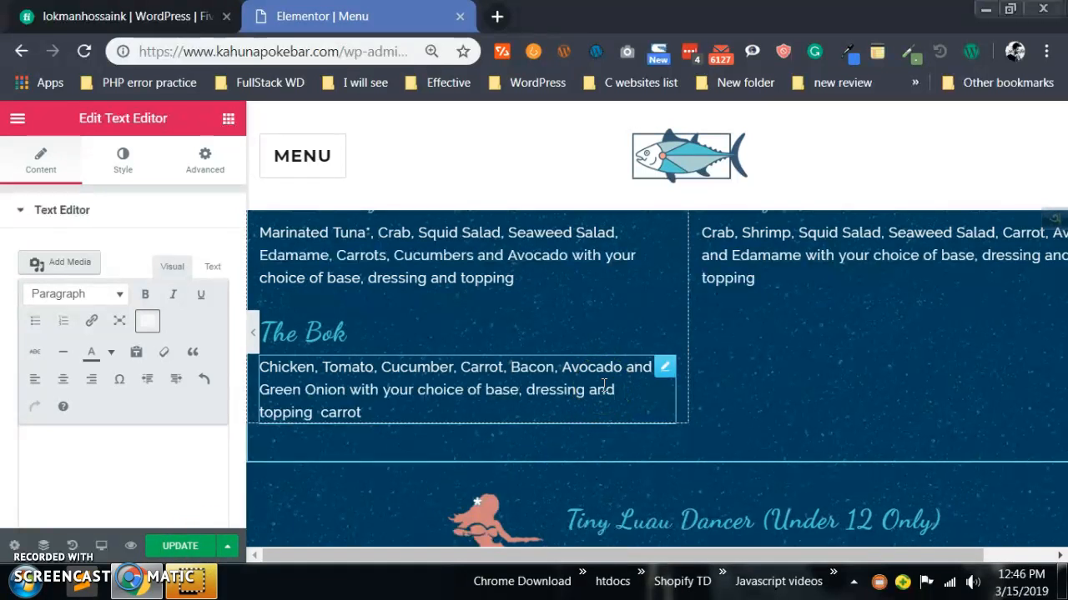
Open the acai bowl image beside the Peach Bum and Token Bowl descriptions for editing.
scroll(603, 384, down, 5)
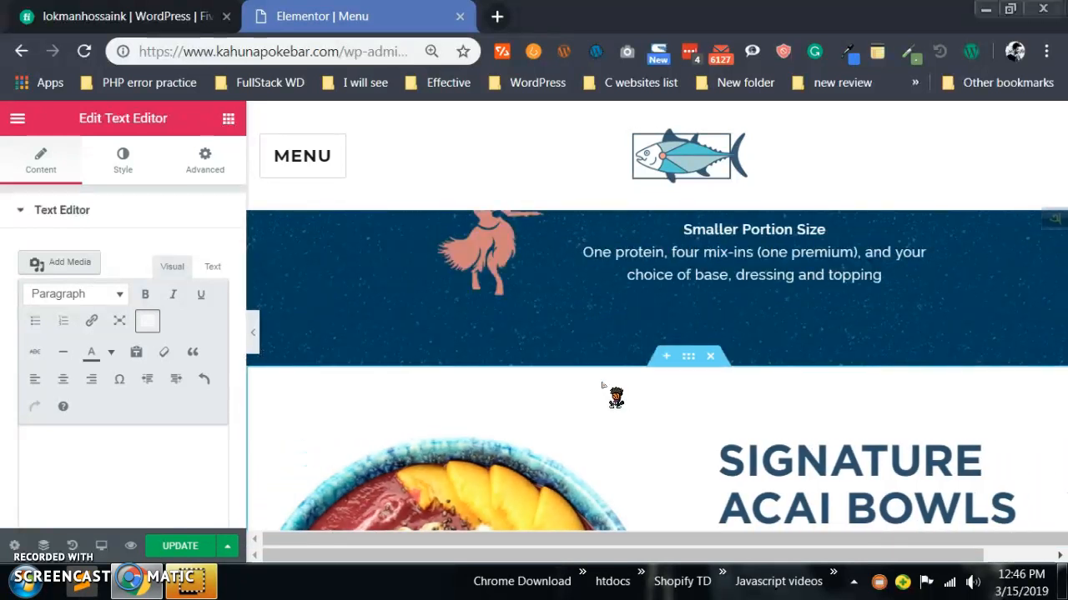
scroll(602, 386, down, 1)
scroll(603, 386, down, 3)
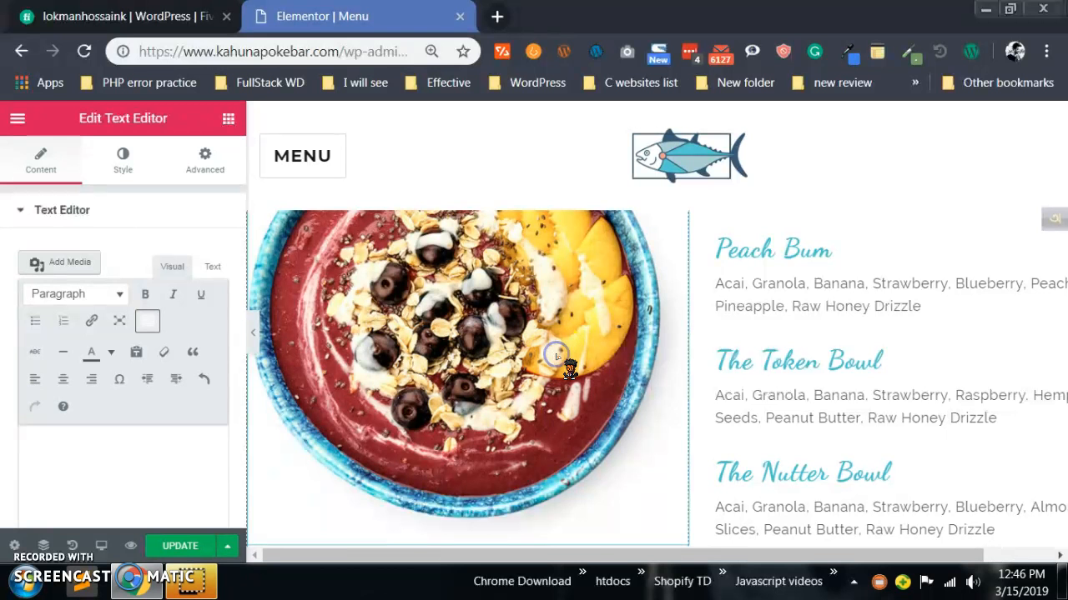
click(585, 326)
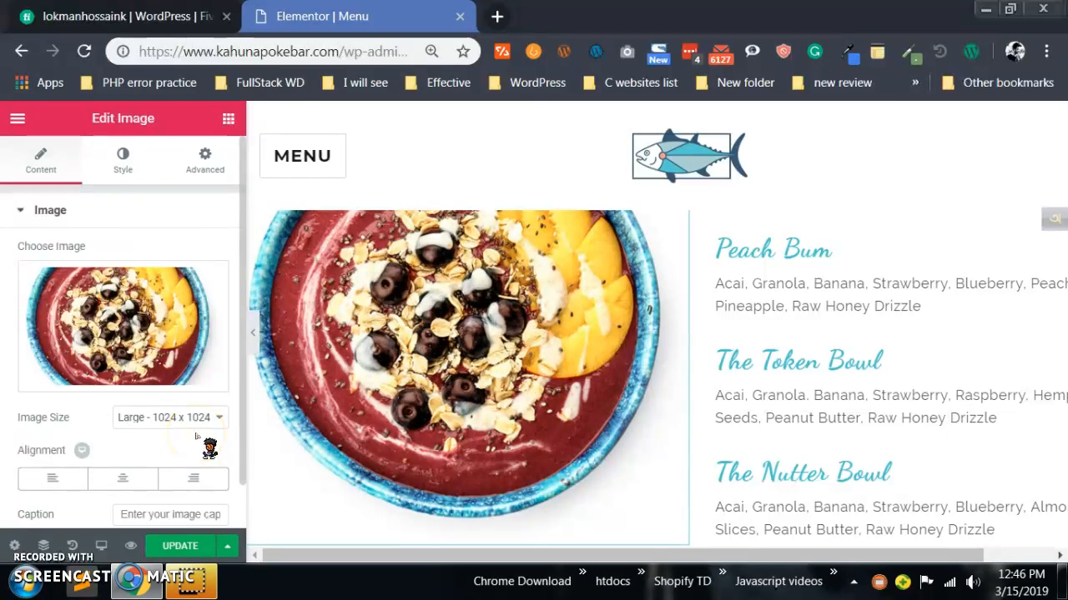
mouse_move(159, 328)
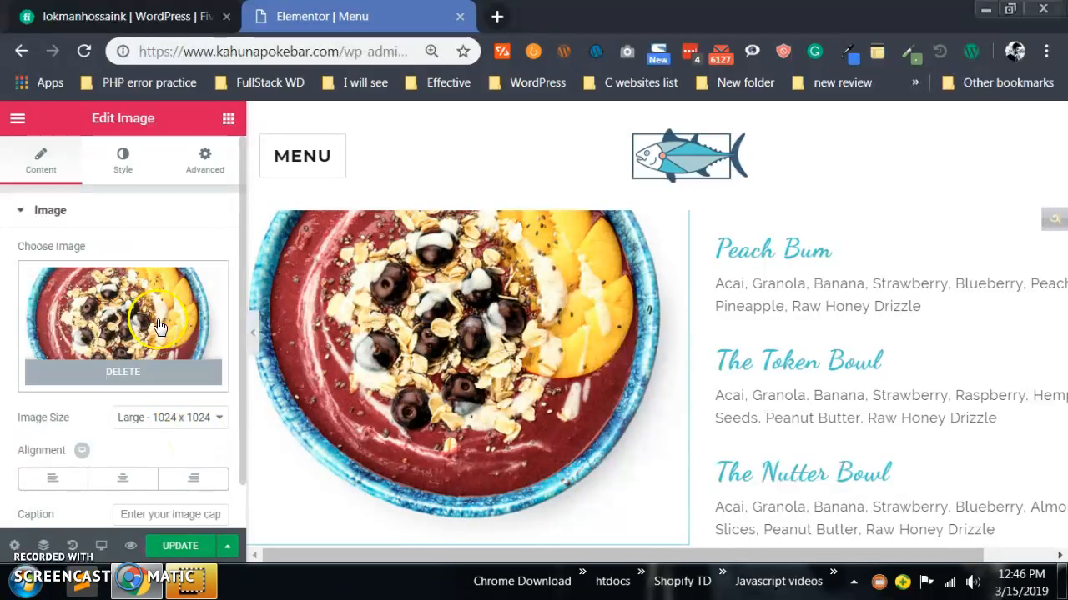